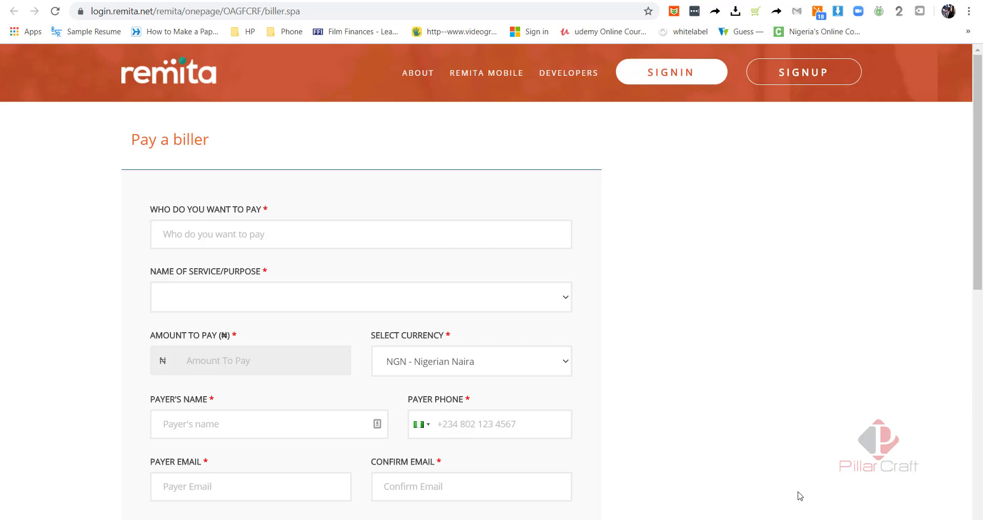
- Choose FIRS as the biller and Withholding Tax as the service, then enter the payer's TIN
left_click(259, 234)
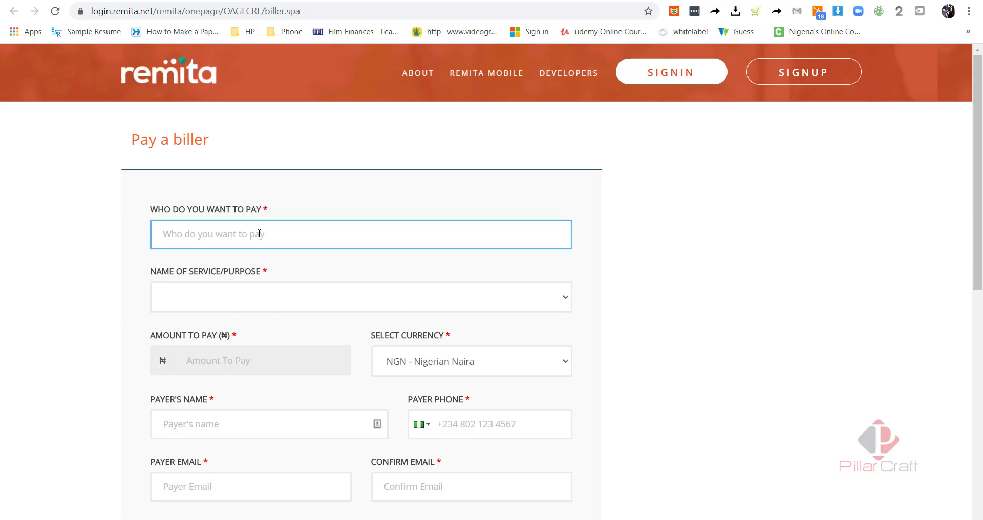
type("Fede")
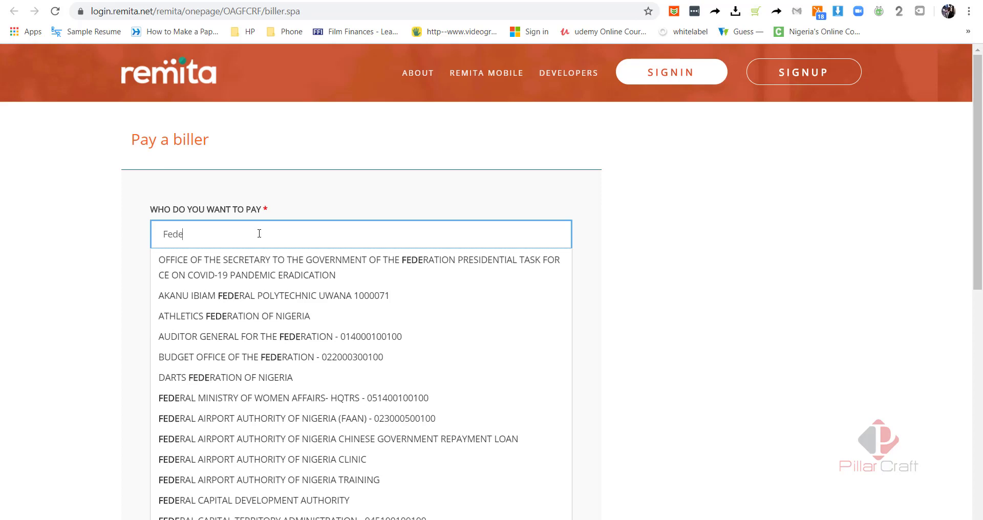
type("ral in")
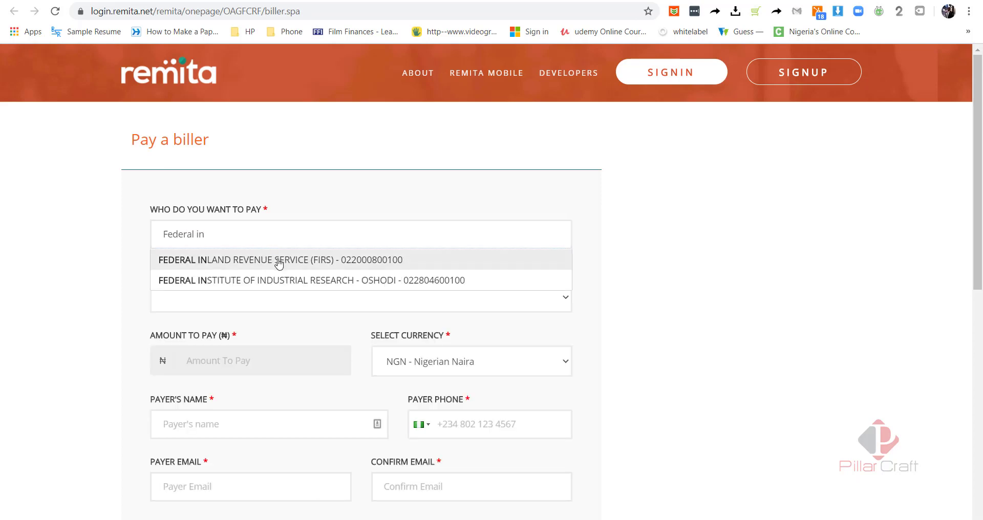
left_click(278, 261)
left_click(286, 343)
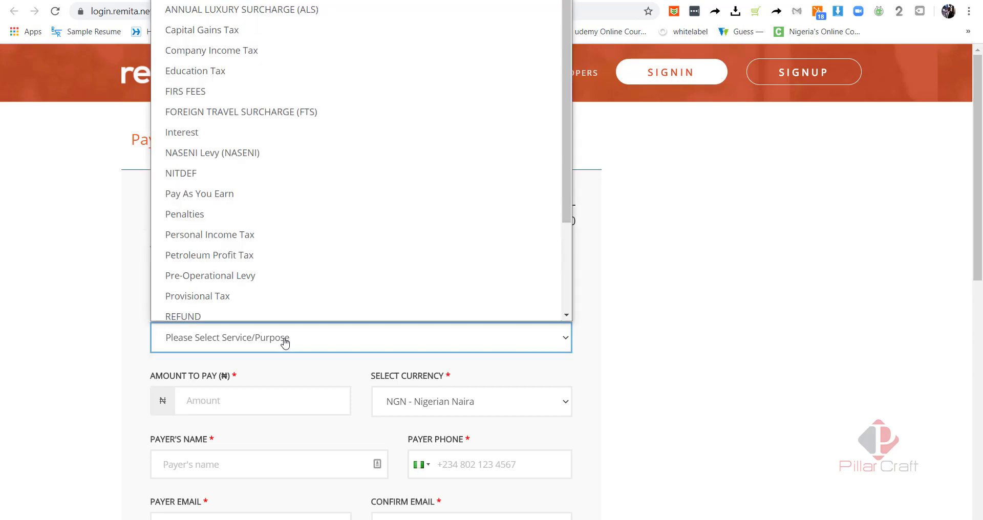
key("w")
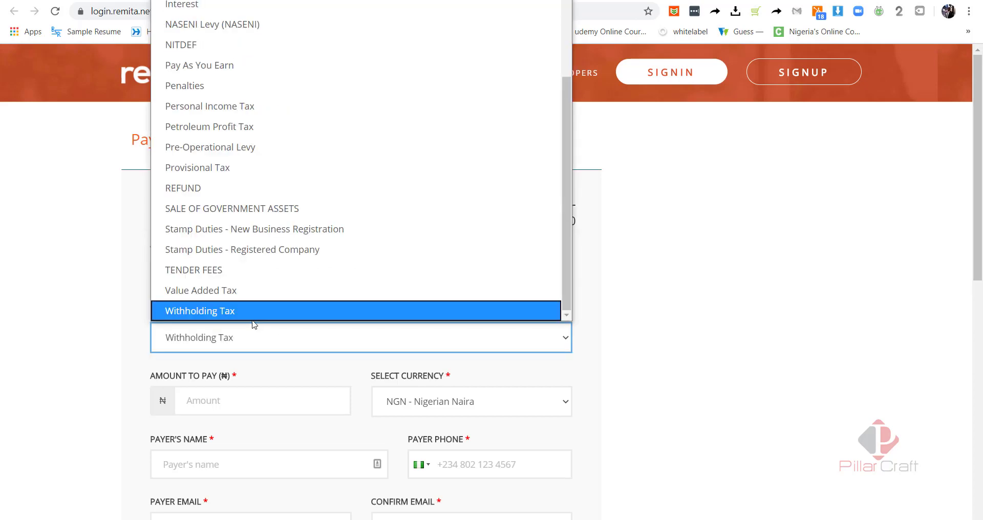
left_click(245, 312)
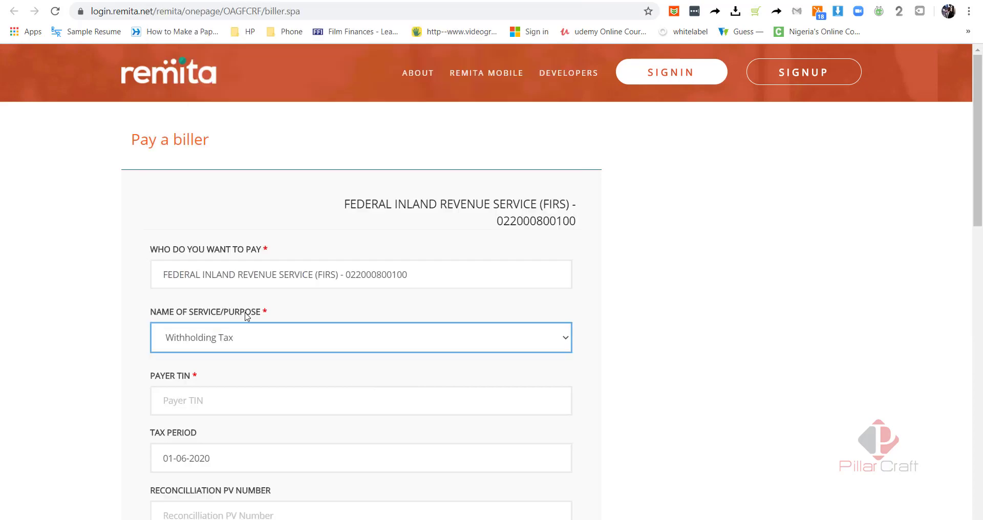
left_click(231, 405)
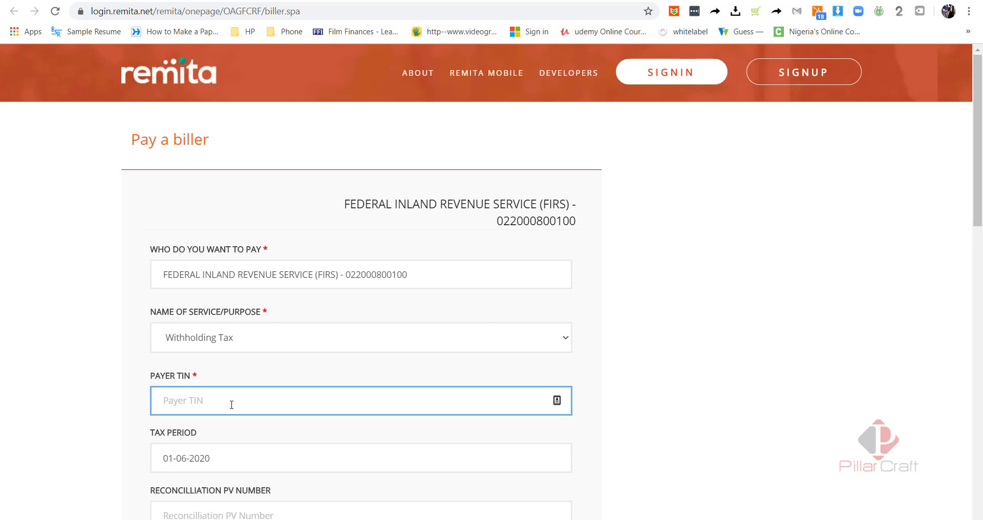
- Change the tax period from the June date to 31-05-2020 using the calendar
left_click(729, 357)
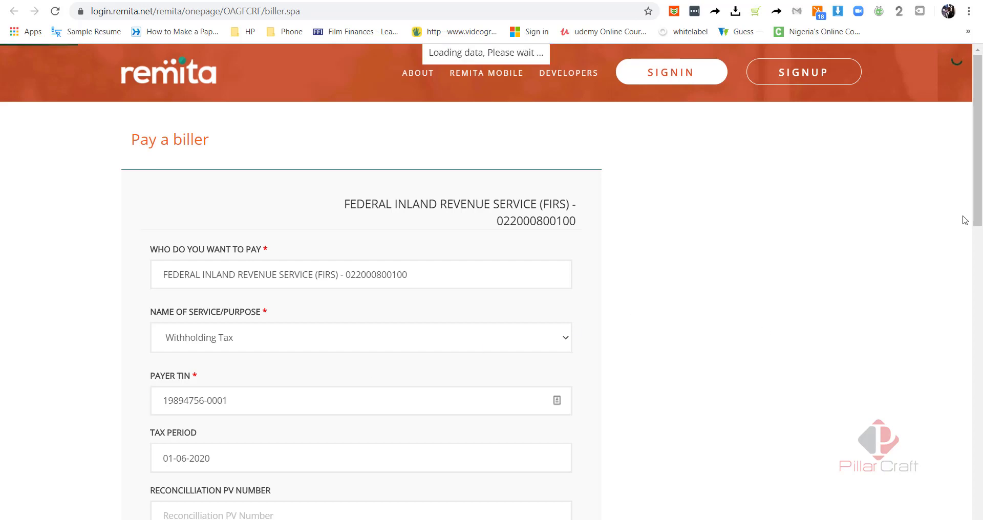
left_click_drag(979, 171, 976, 253)
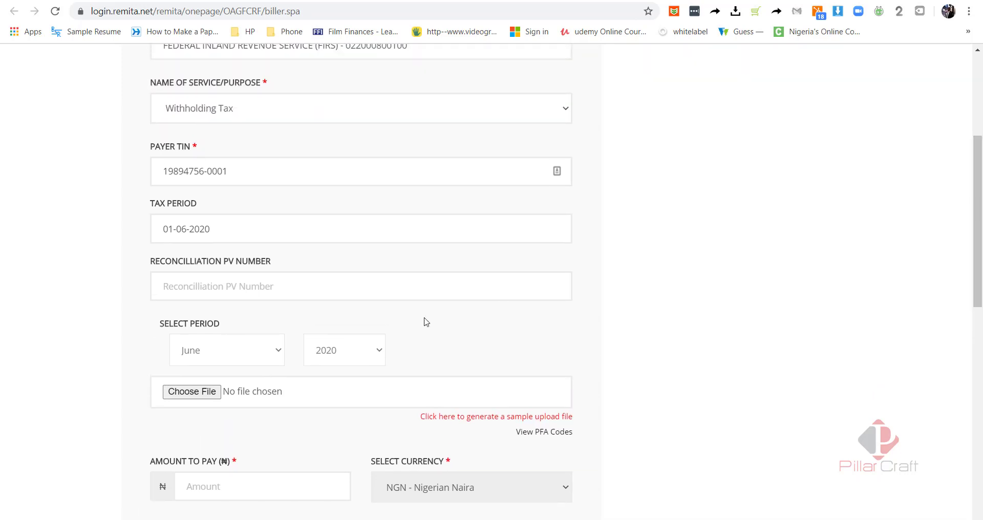
left_click(302, 239)
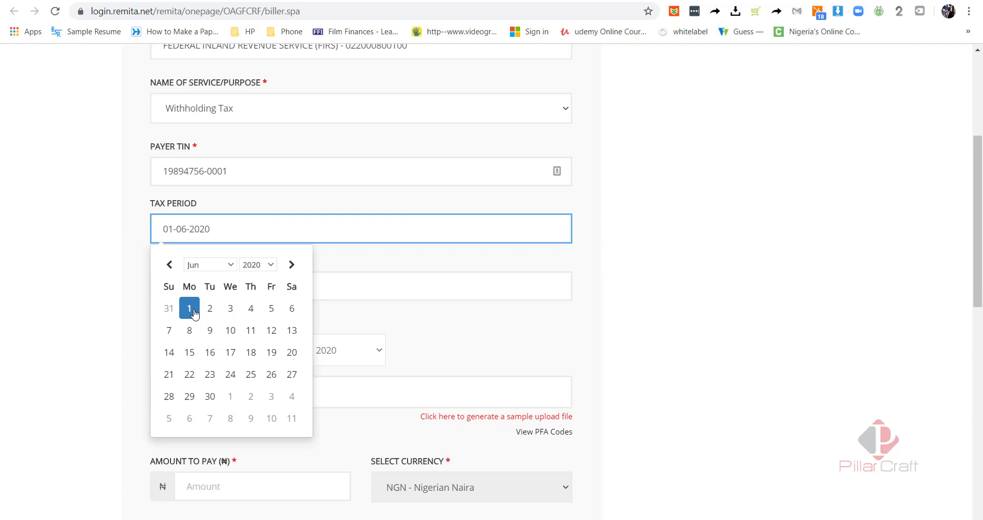
left_click(228, 266)
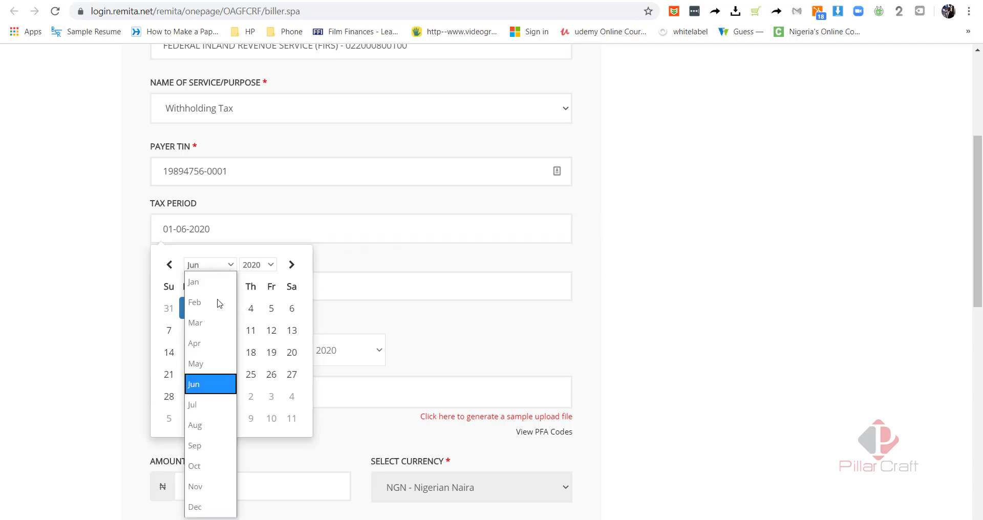
left_click(206, 364)
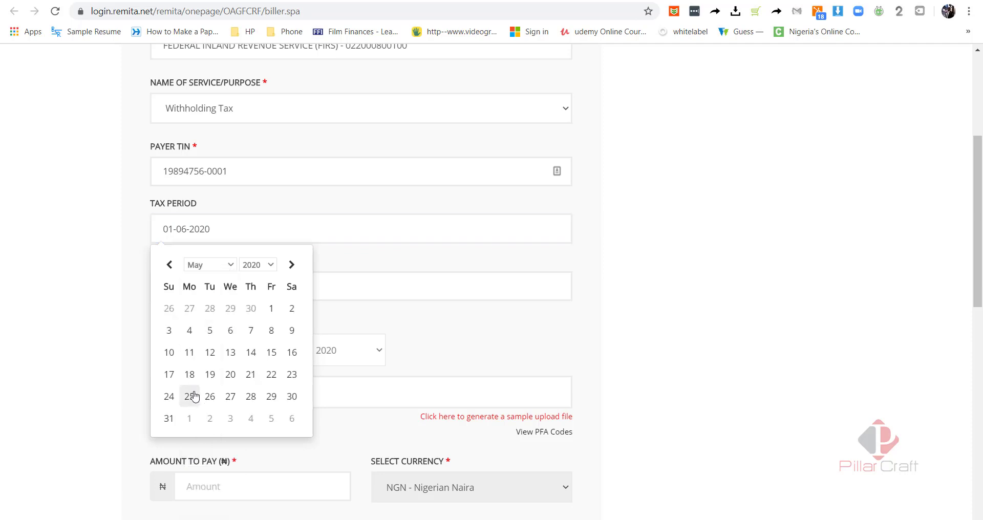
left_click(169, 418)
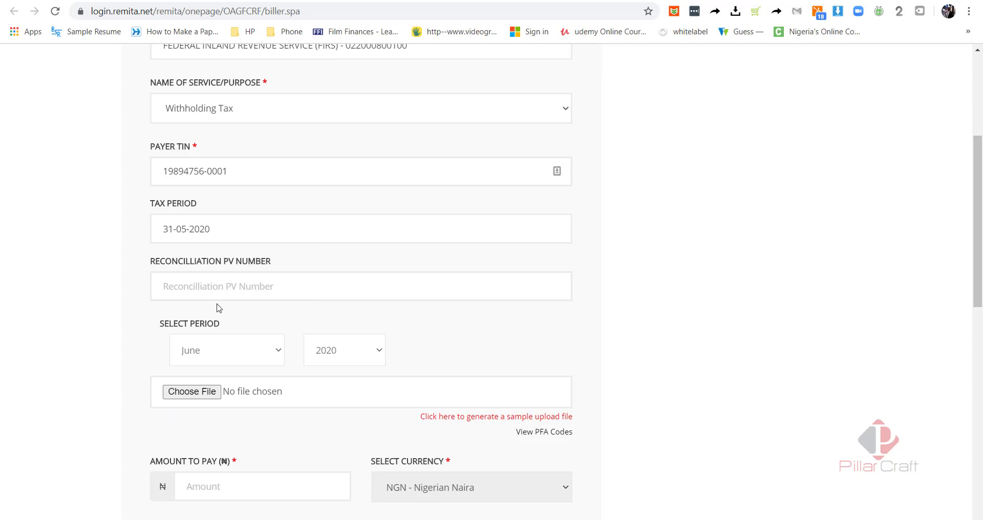
left_click(222, 355)
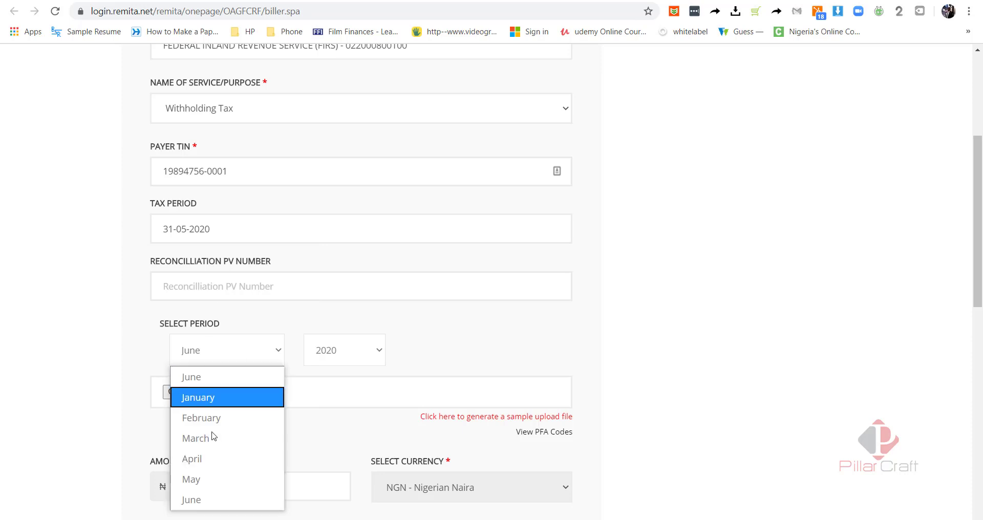
- Set the filing period to May 2020, then download the sample whtcsvfile (5).csv and open it in Excel
left_click(205, 474)
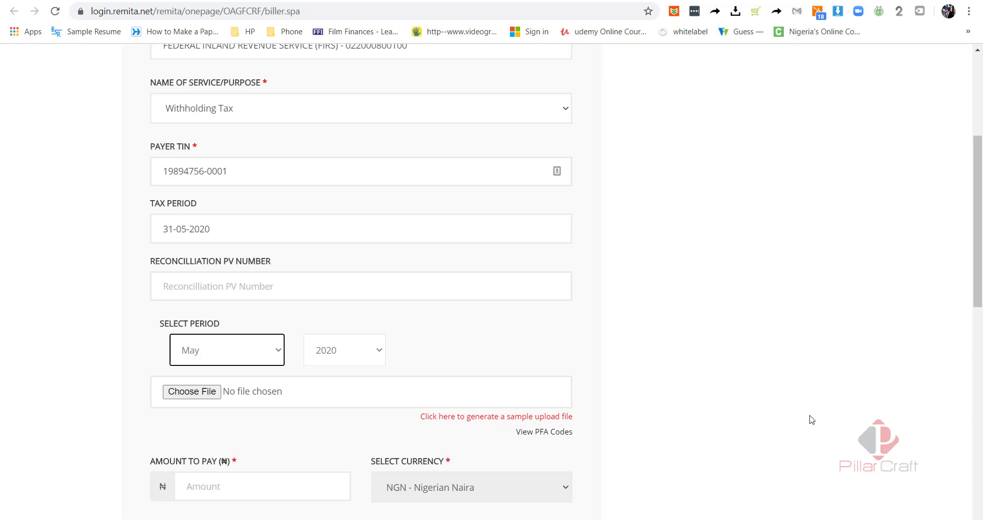
left_click(472, 417)
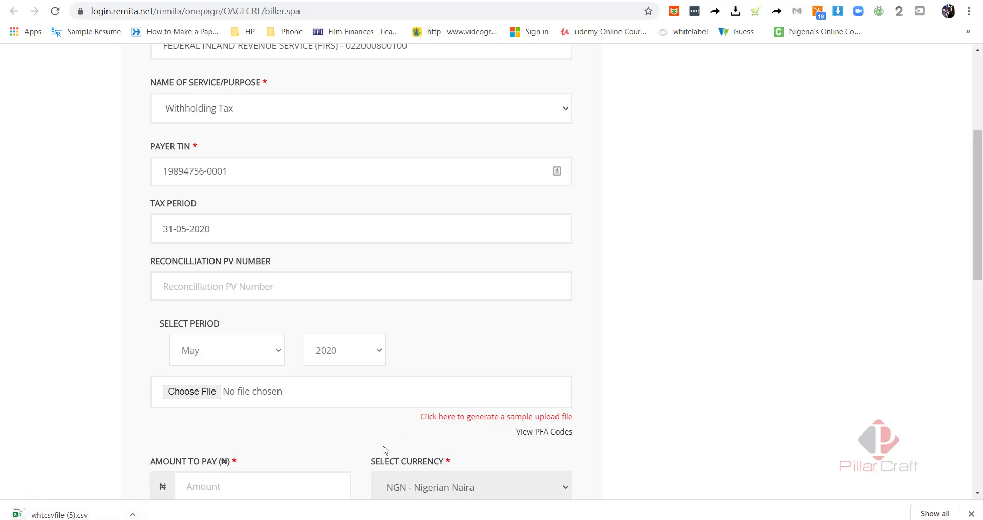
left_click(47, 515)
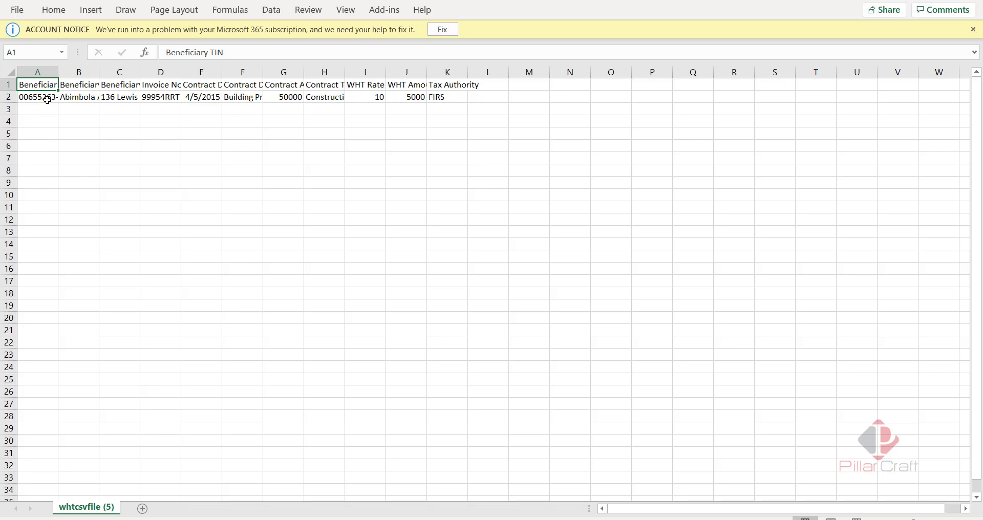
- Autofit columns A through D to their contents
double_click(58, 73)
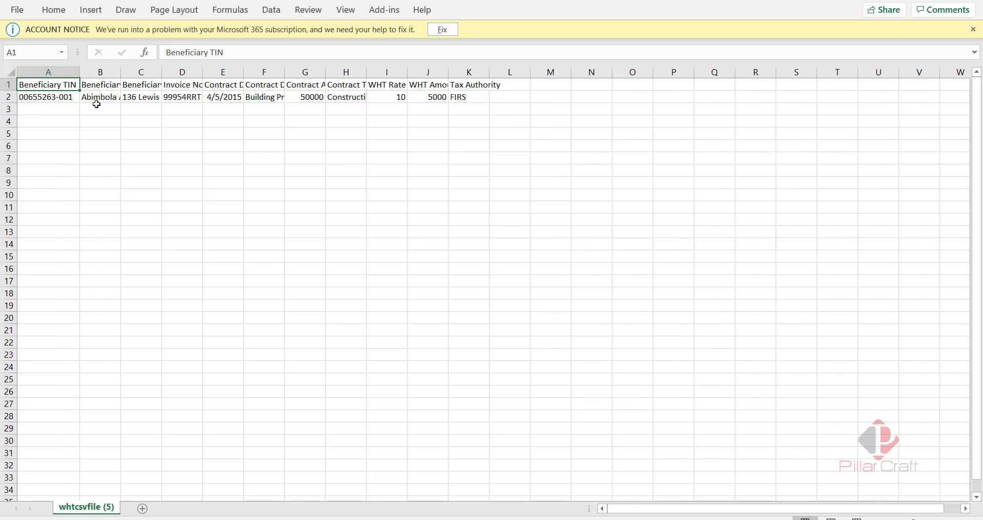
double_click(121, 73)
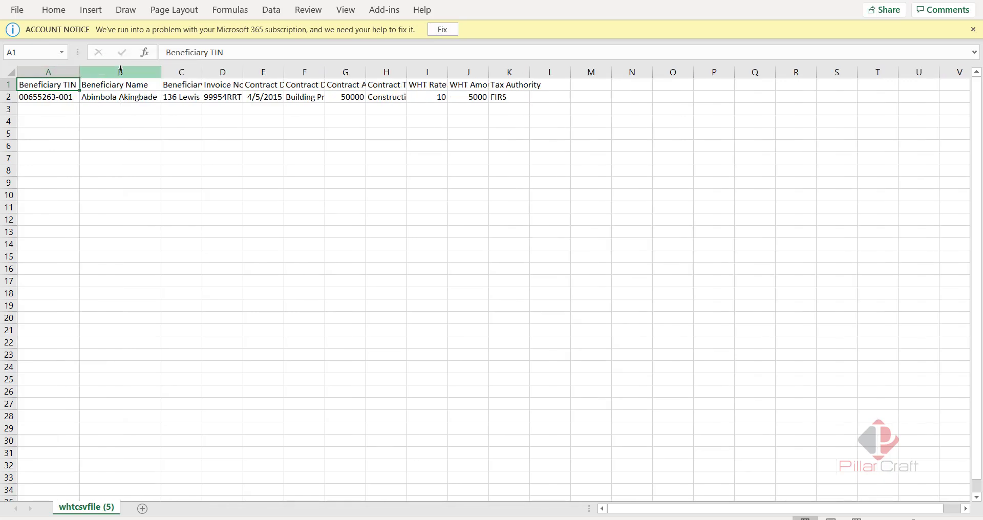
double_click(200, 68)
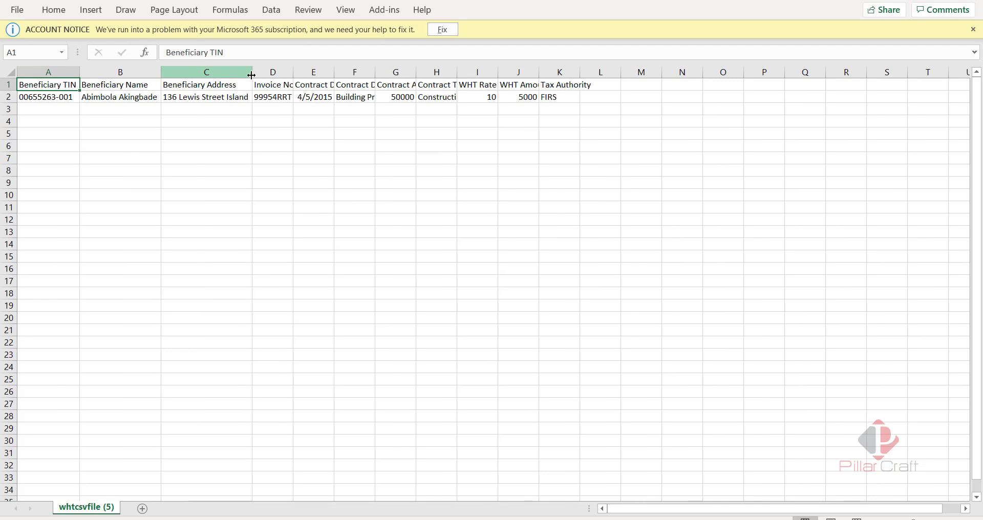
double_click(294, 73)
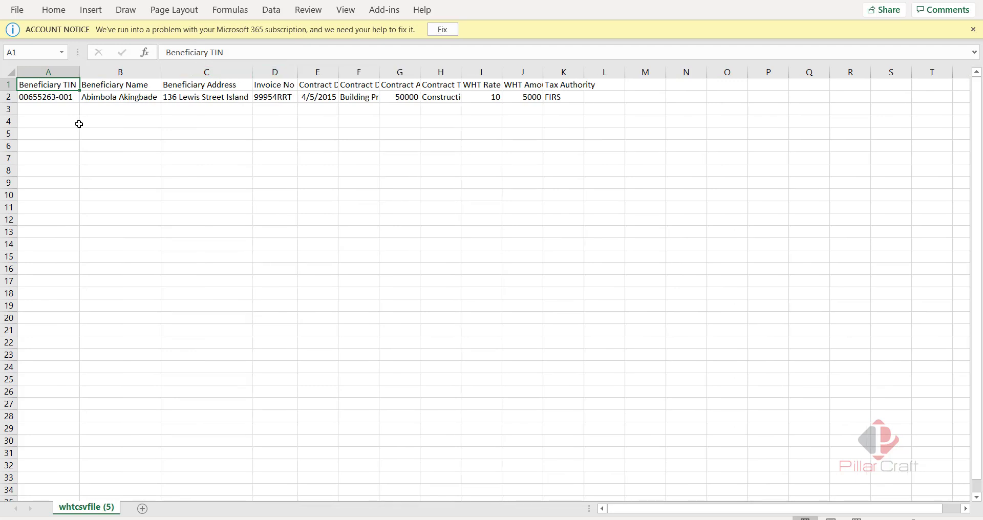
- Replace row 2's beneficiary TIN, name (Tidelands Ltd) and address with the new beneficiary's details
left_click(56, 101)
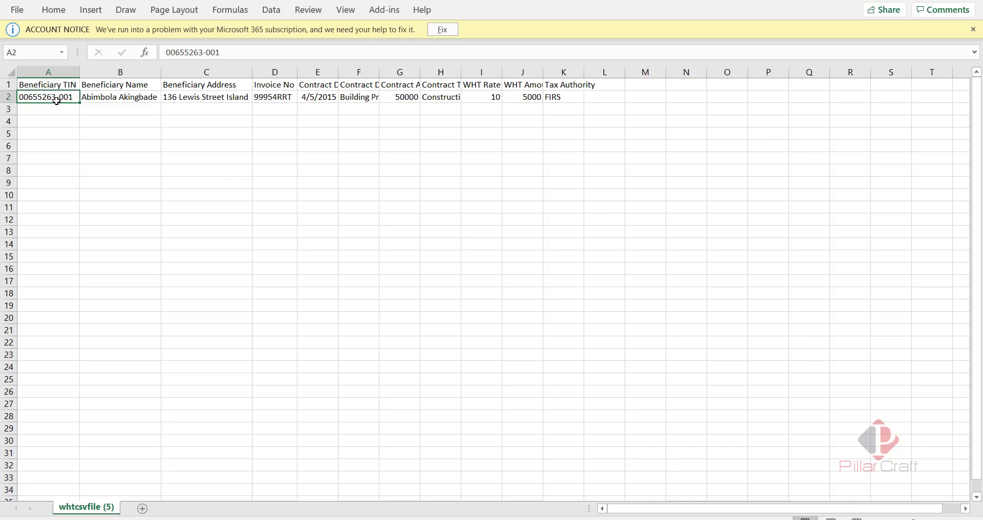
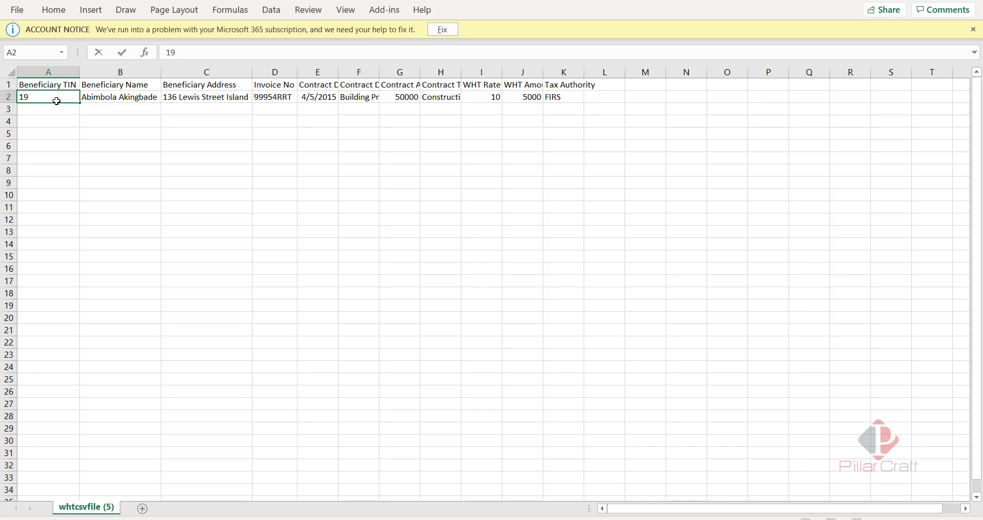
key("Tab")
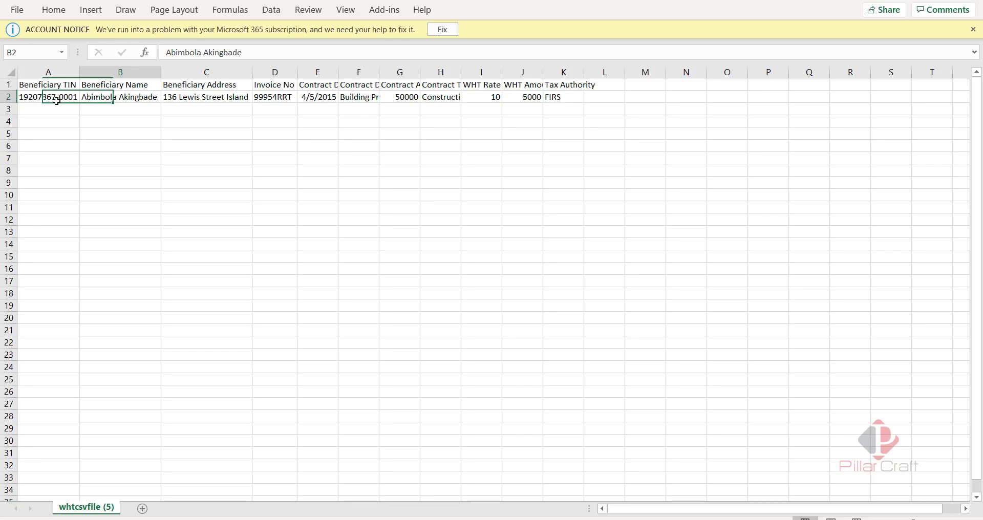
type("T")
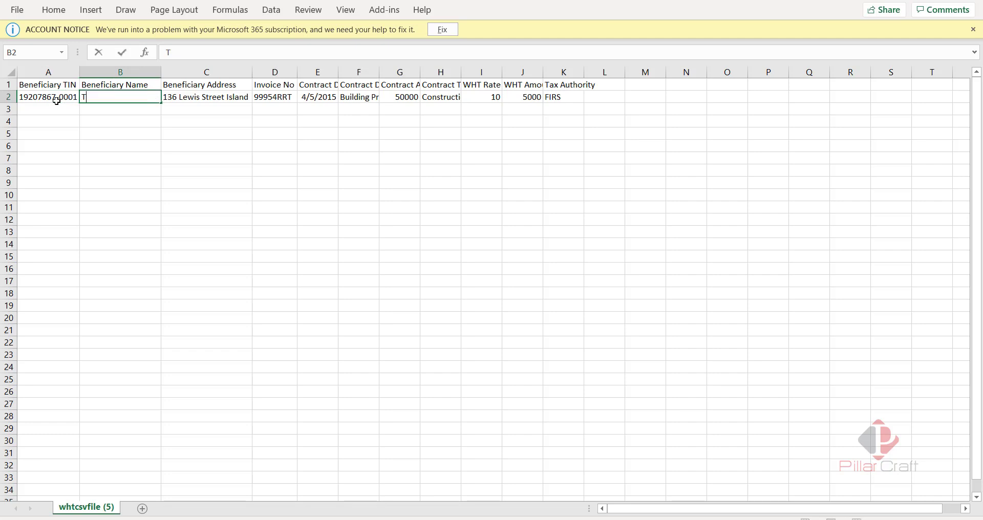
type("idelands Ltd")
key("Tab")
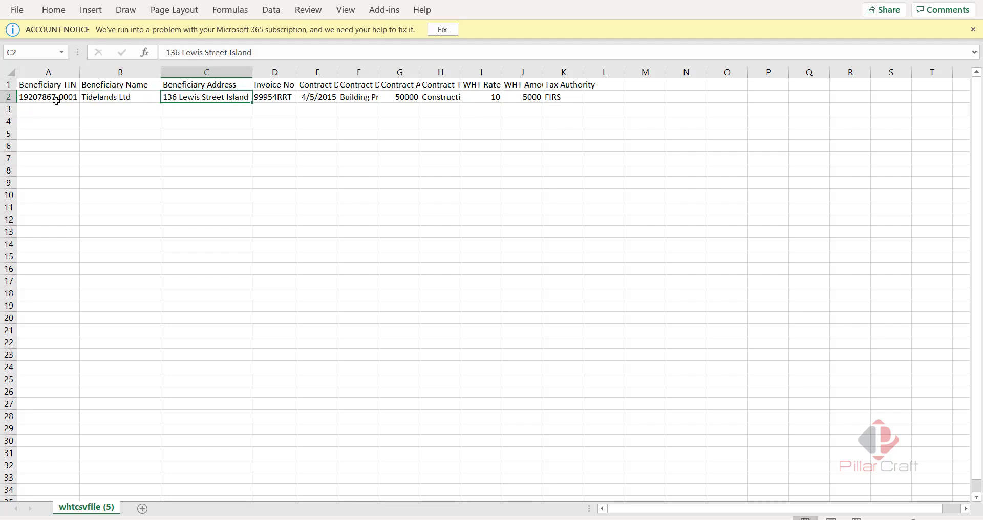
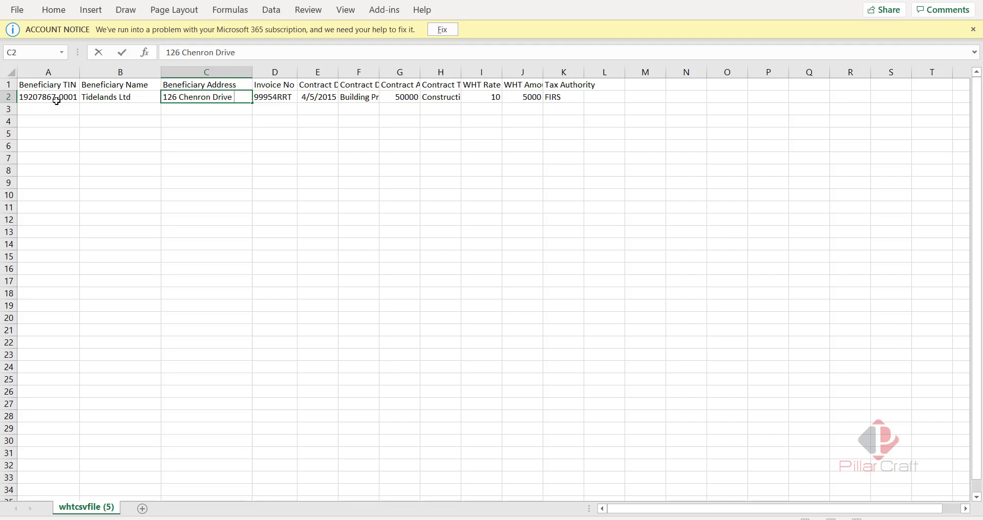
type("L")
key("BackSpace")
key("BackSpace")
key("BackSpace")
key("BackSpace")
key("BackSpace")
key("BackSpace")
key("BackSpace")
key("BackSpace")
key("BackSpace")
key("BackSpace")
key("BackSpace")
- Commit the address and enter the new invoice number in row 2
key("Tab")
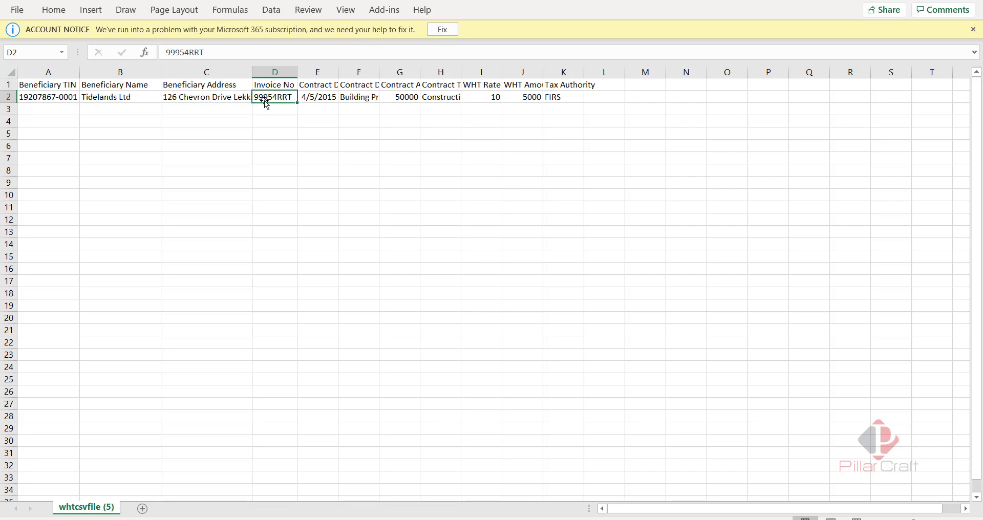
type("Tide")
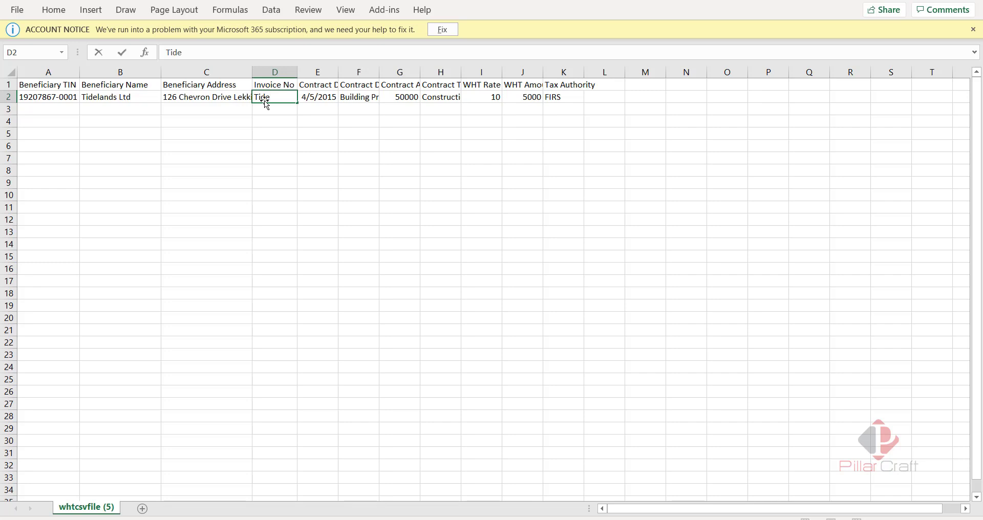
type("s0001")
key("Tab")
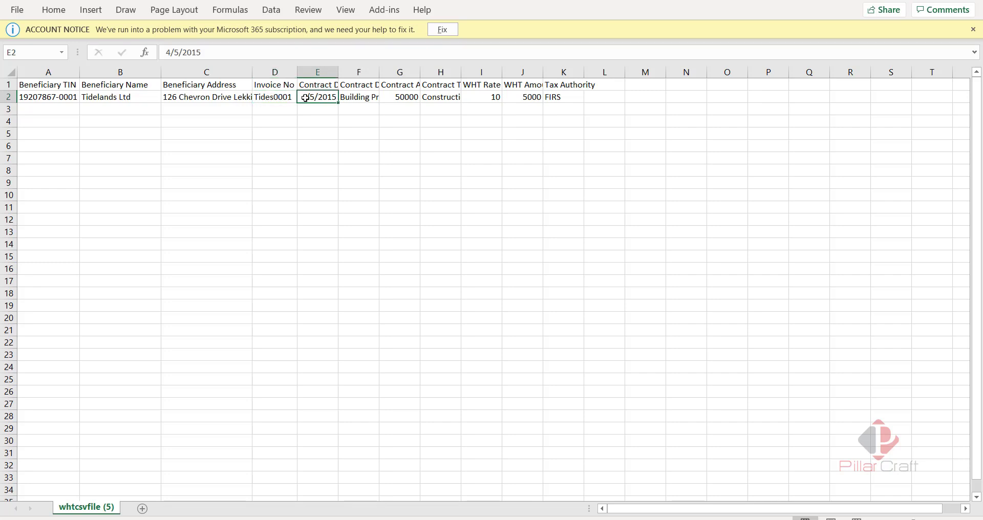
- Correct the year of the contract date in E2 so it reads 4/5/2020
double_click(333, 95)
key("BackSpace")
type("3")
key("BackSpace")
type("6")
key("Tab")
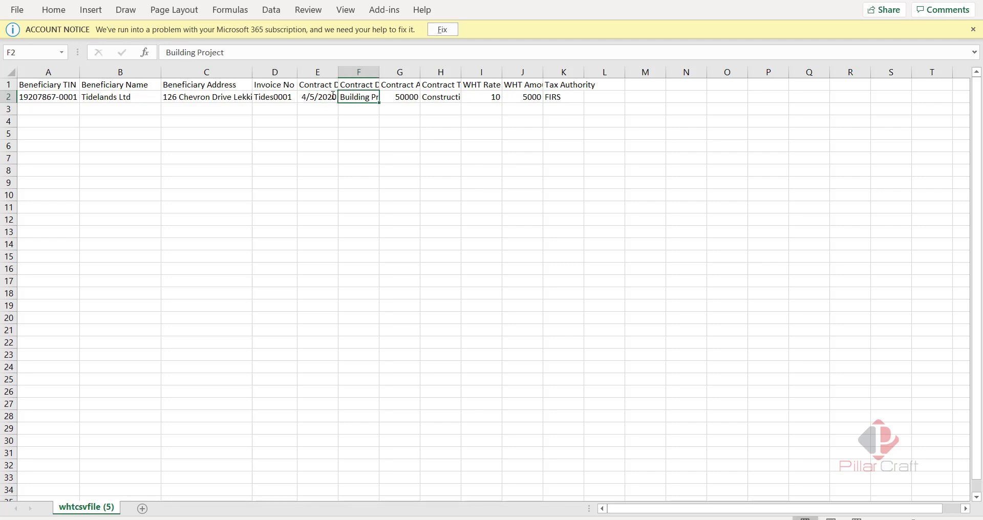
- Enter Consultancy as the description in F2 and Consultacy as the contract type in H2
type("C")
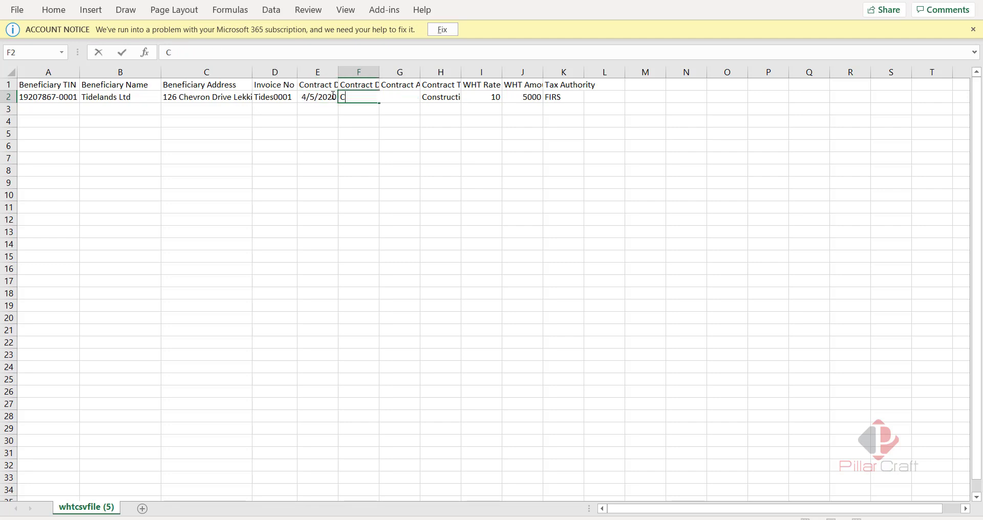
type("onsultancy")
key("Tab")
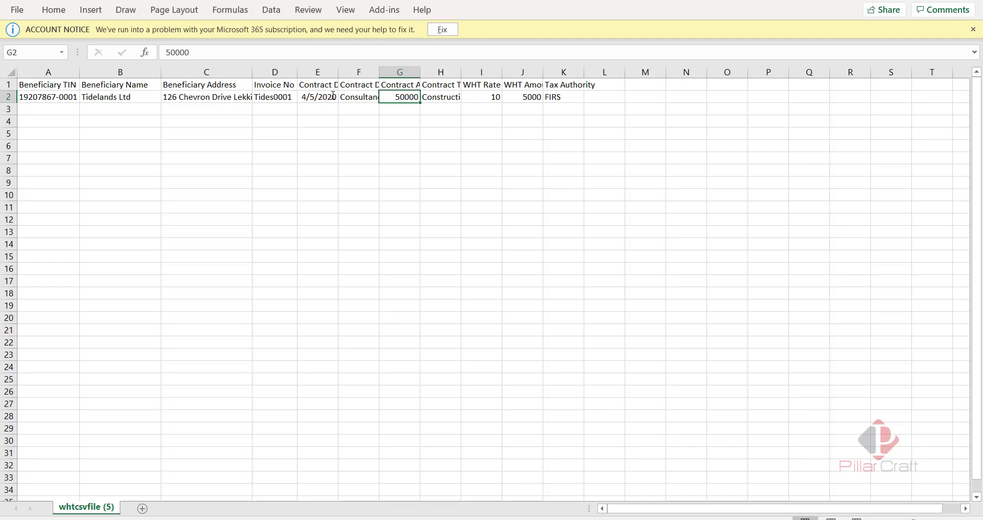
key("Tab")
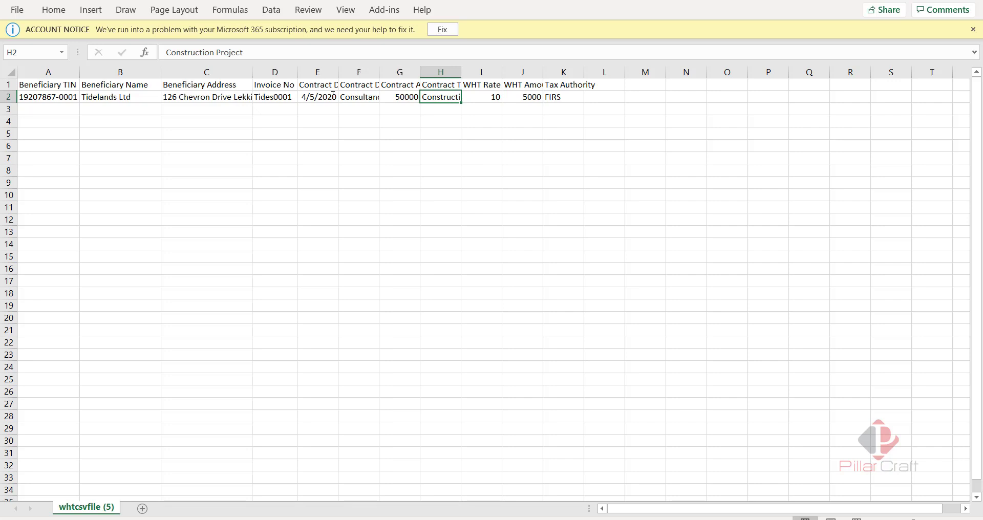
type("C")
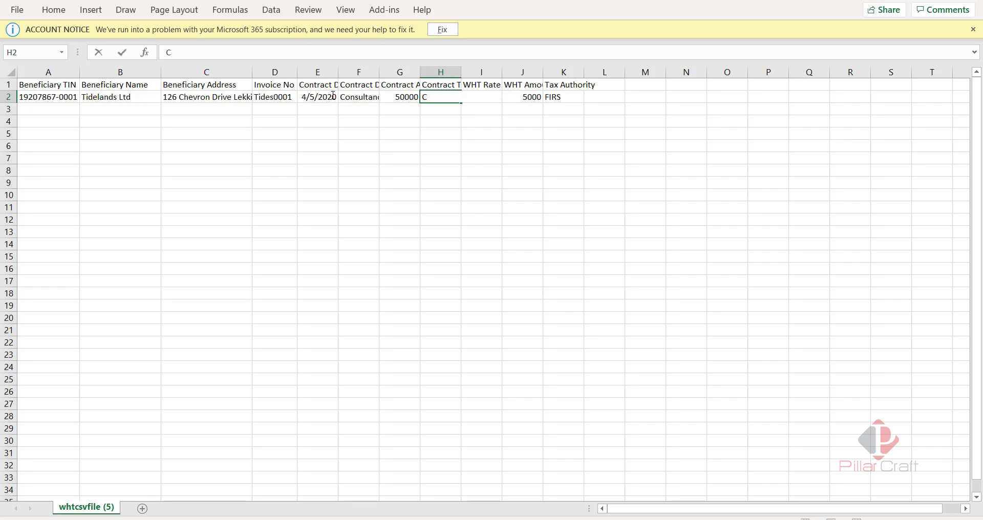
type("onsultacy")
key("Tab")
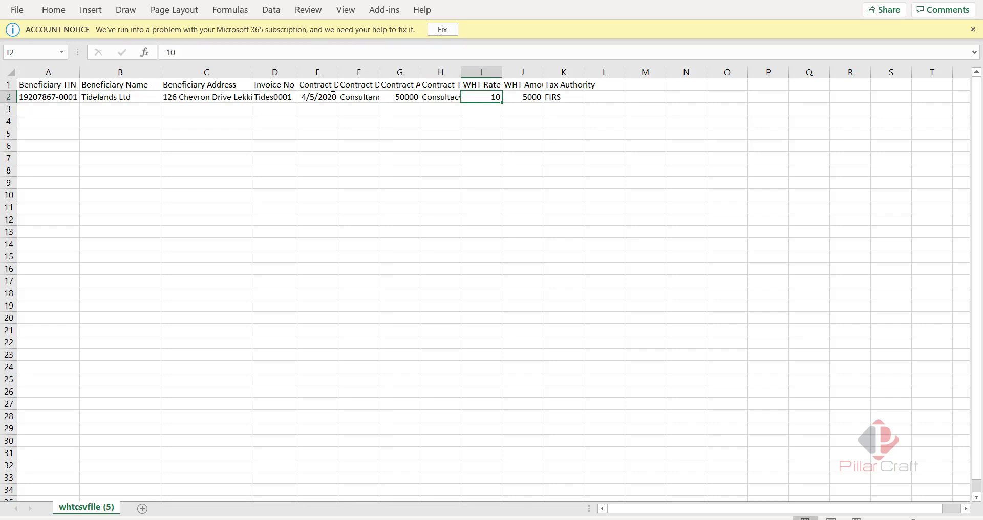
key("Tab")
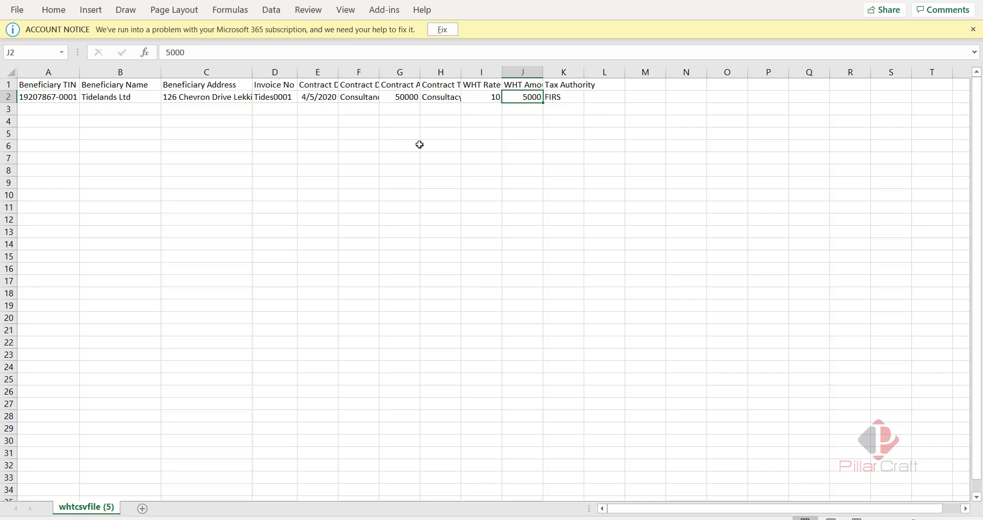
- Delete the column-header row 1 of whtcsvfile (5)
left_click(7, 85)
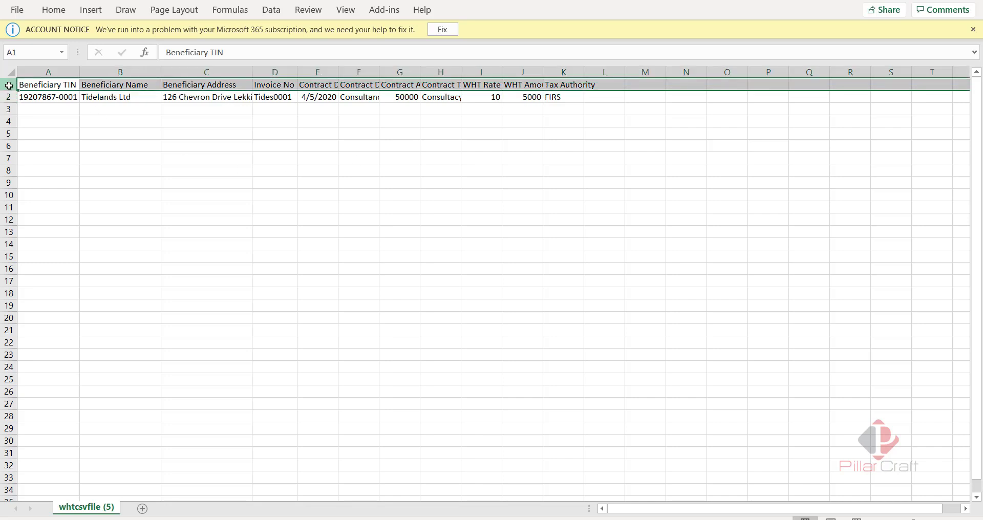
right_click(9, 85)
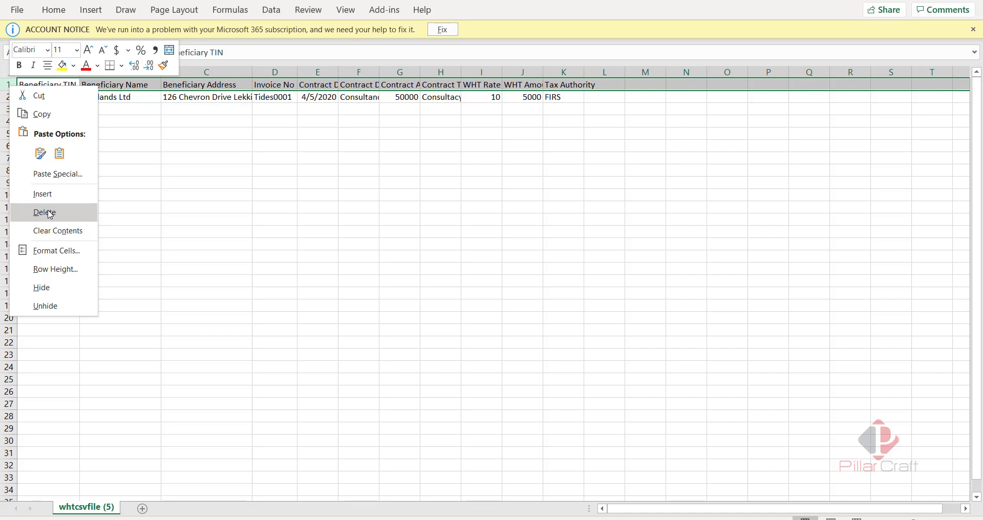
left_click(50, 214)
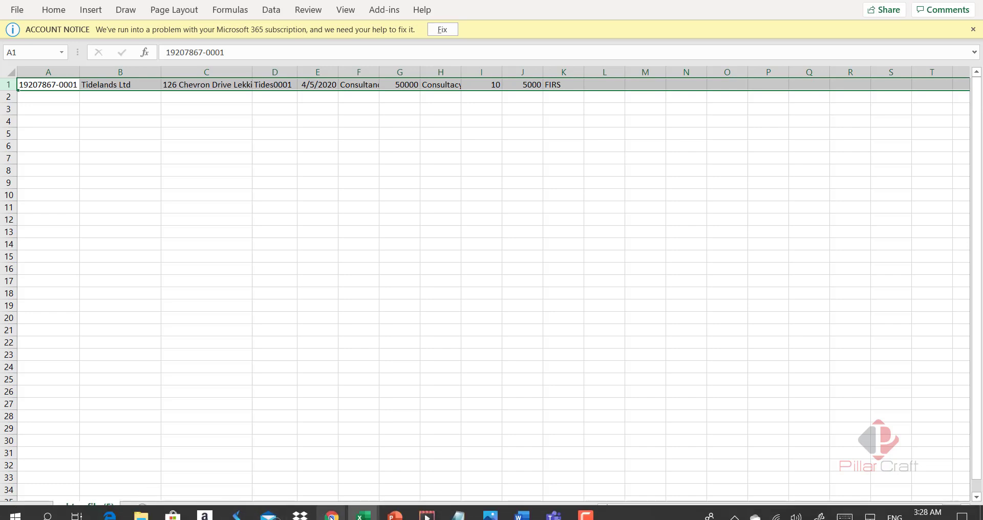
- Upload whtcsvfile (5).csv as the schedule on the Pay a biller form, giving amount 5,000.00
left_click(331, 517)
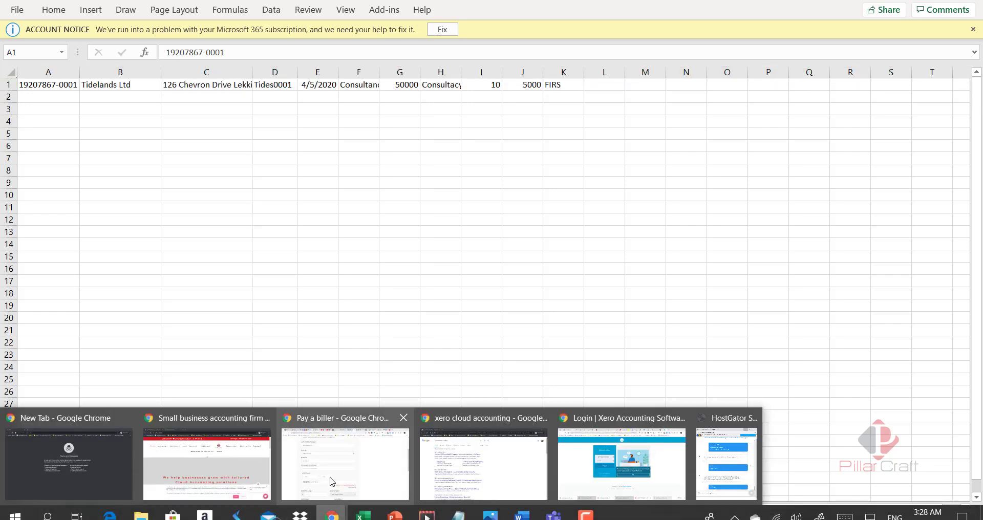
left_click(330, 479)
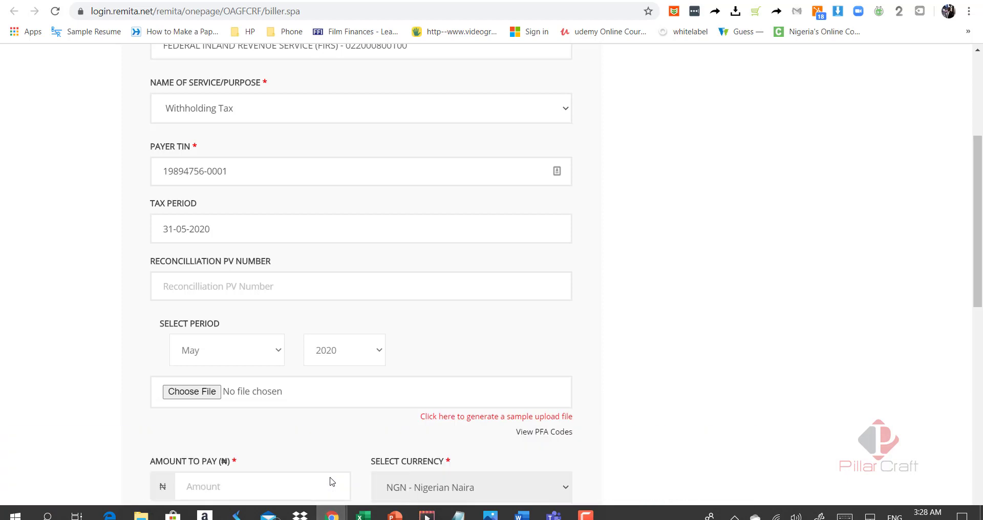
left_click(207, 393)
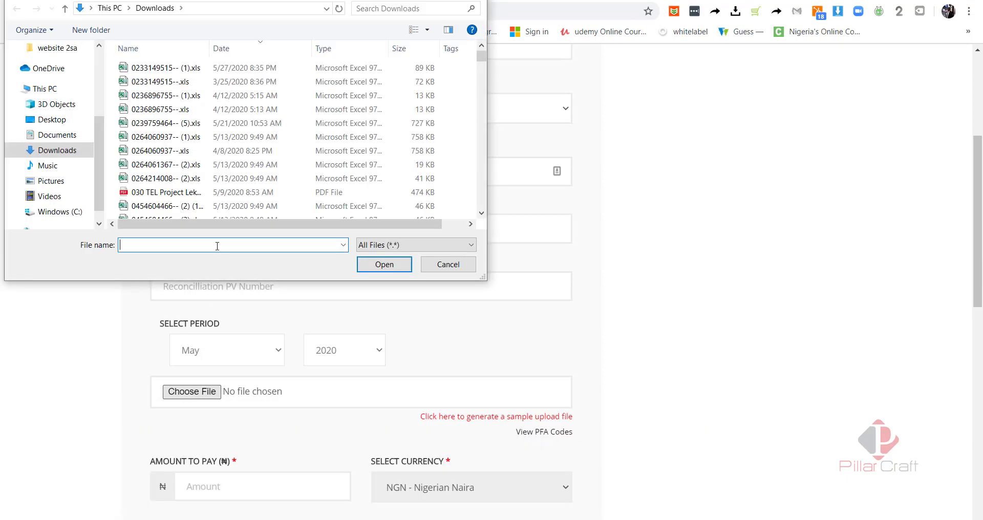
type("wht")
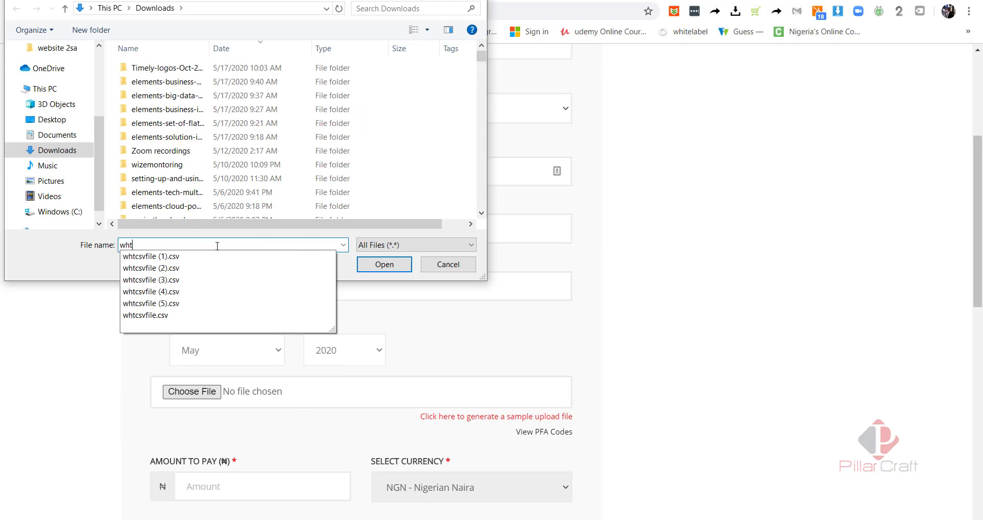
left_click(203, 304)
left_click(384, 265)
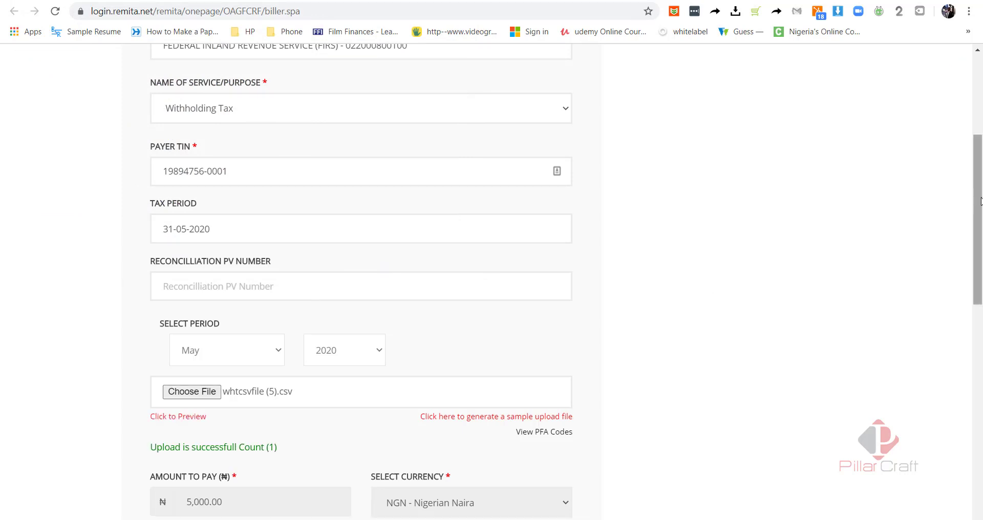
left_click_drag(978, 191, 978, 251)
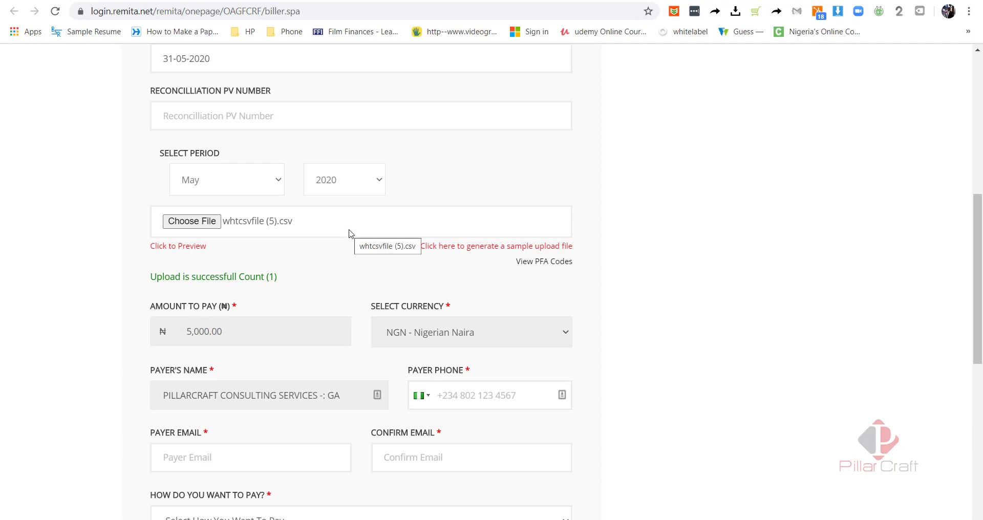
- Enter the payer's phone number, e-mail address and matching confirmation e-mail
left_click(488, 401)
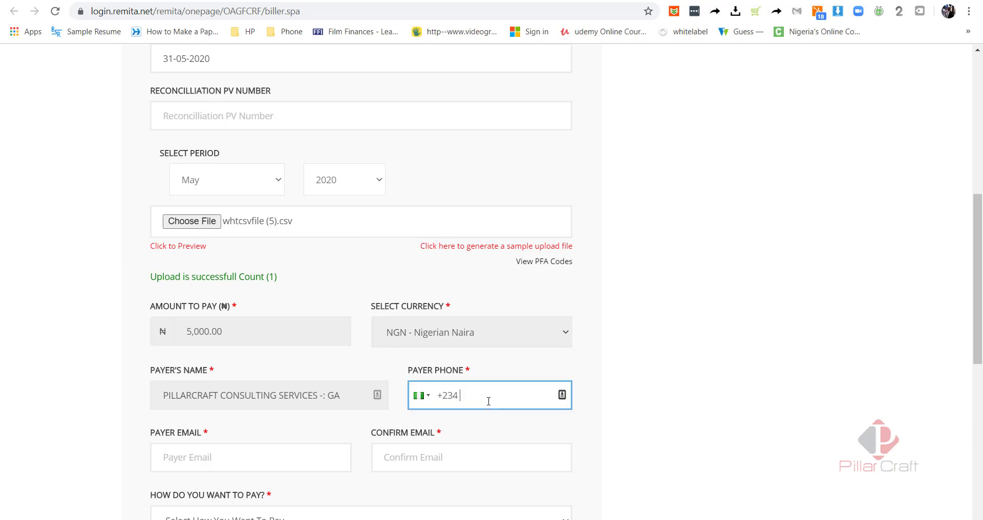
left_click(247, 462)
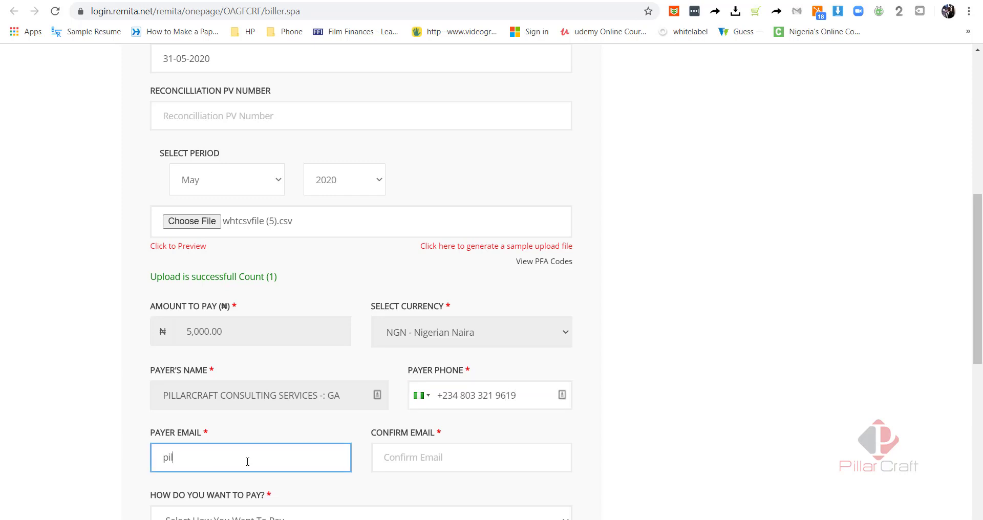
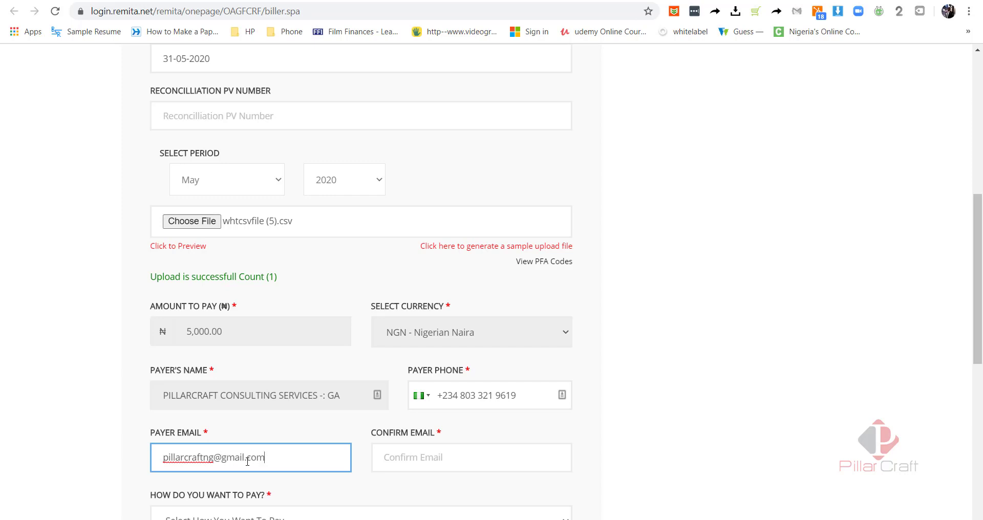
key("Tab")
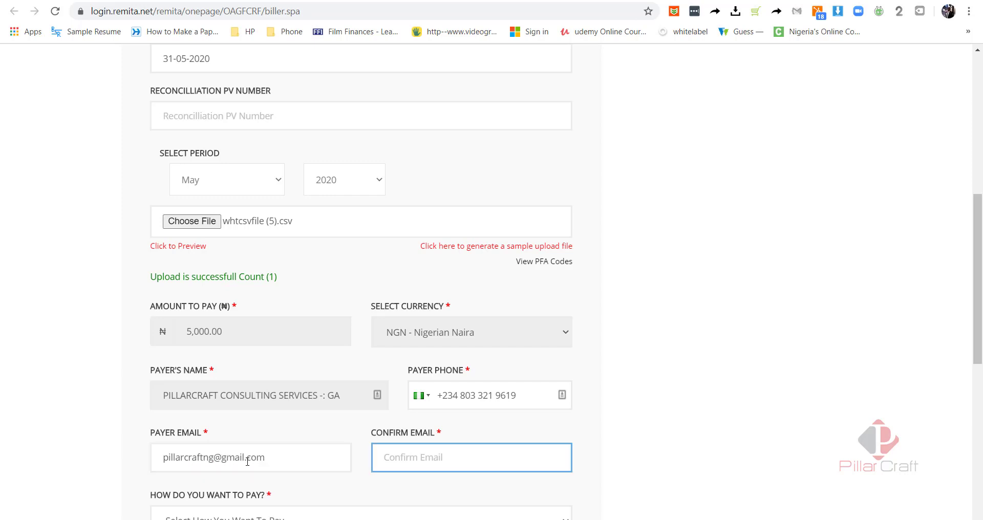
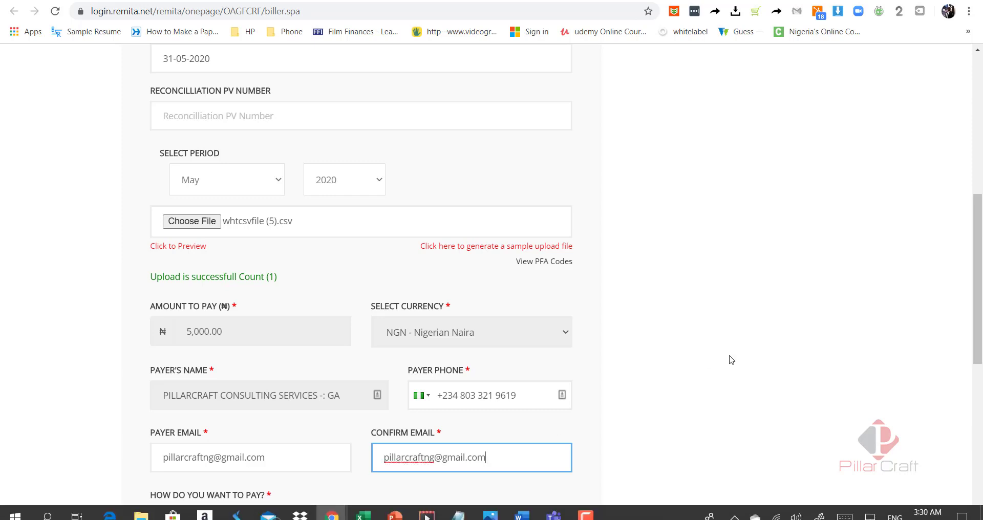
- Choose BANK BRANCH as the payment method, complete the robot check and submit
left_click_drag(978, 246, 978, 300)
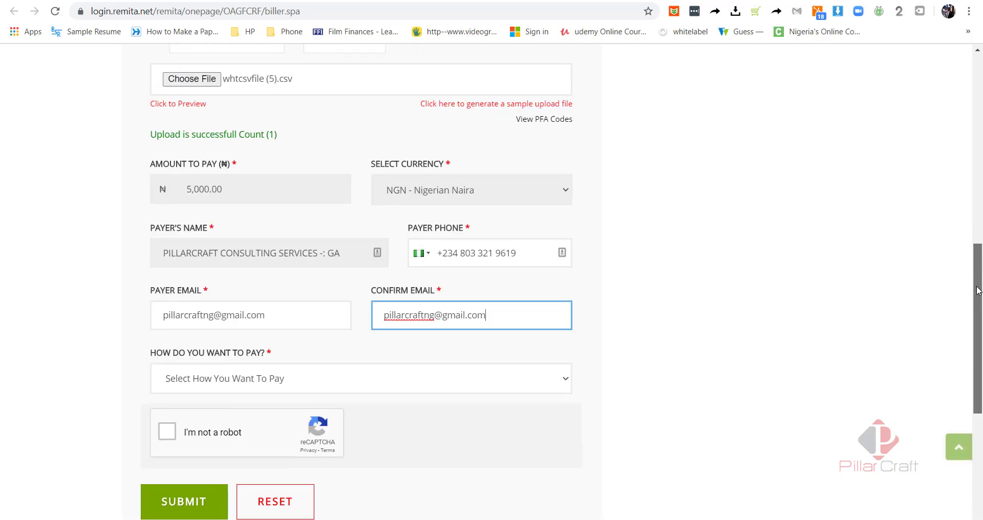
left_click(329, 389)
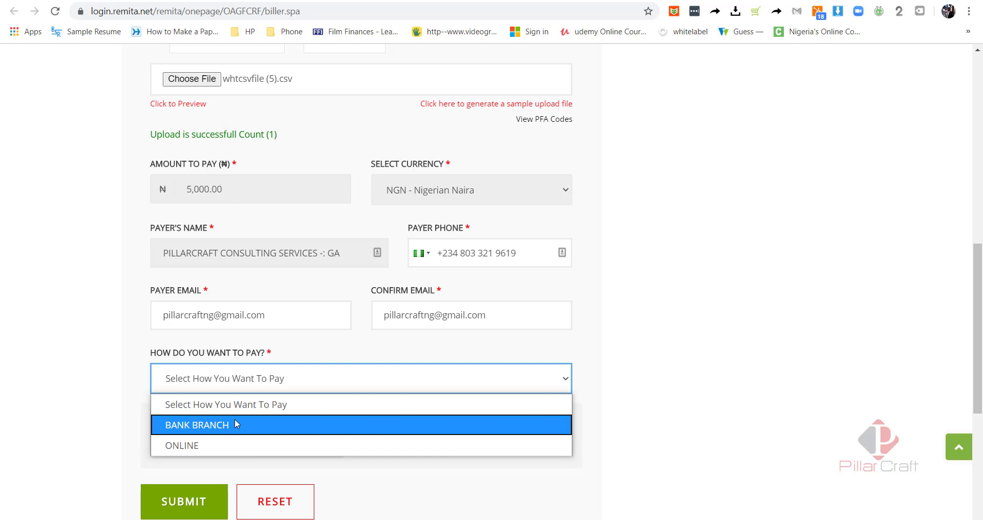
left_click(234, 424)
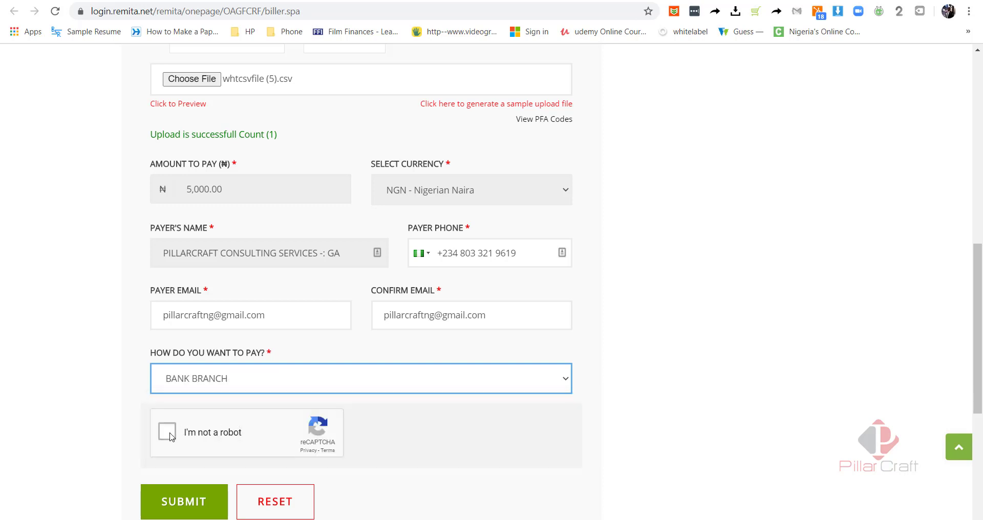
left_click(181, 437)
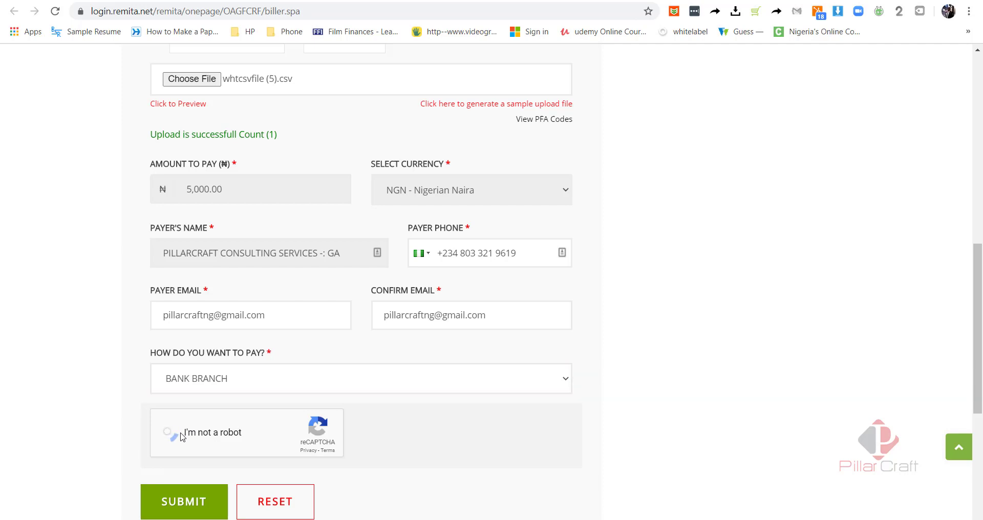
left_click(175, 505)
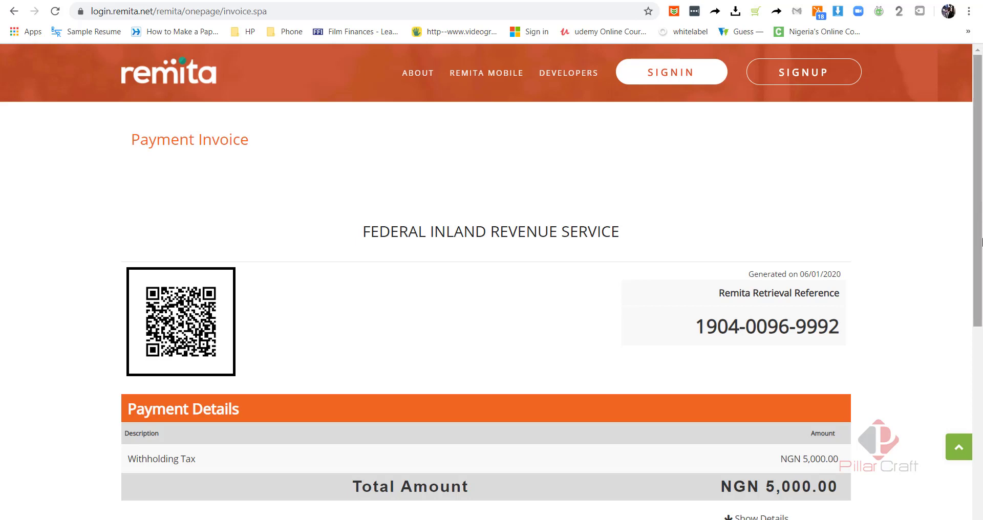
- Scroll down the NGN 5,000.00 payment invoice to reach the Print Invoice button
scroll(981, 241, "down", 7)
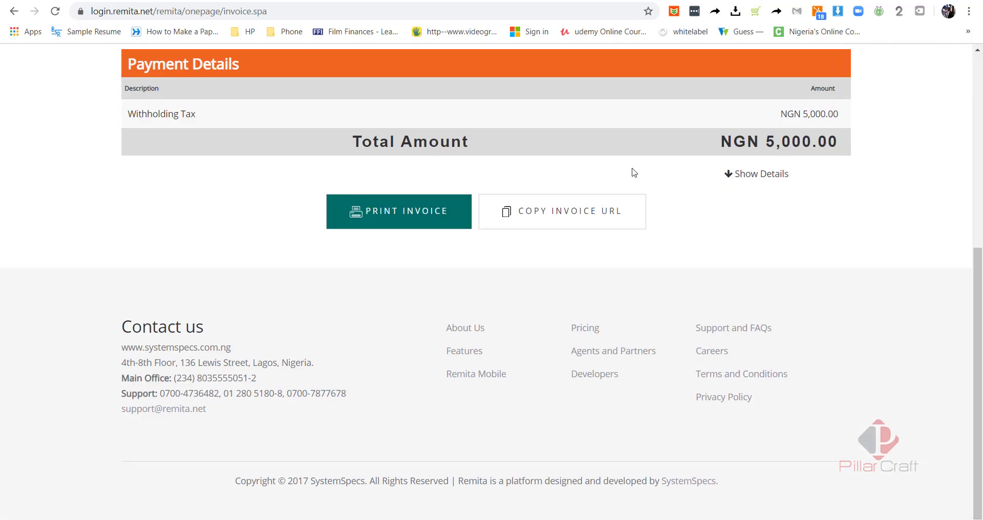
- Open the e-Invoice PDF showing the retrieval reference, FIRS biller details and payer information
left_click(377, 214)
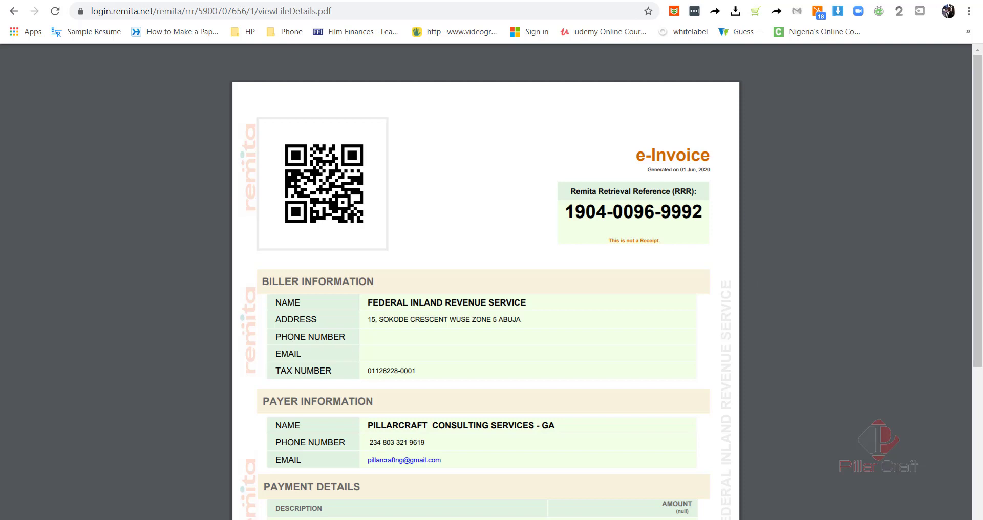
left_click(585, 514)
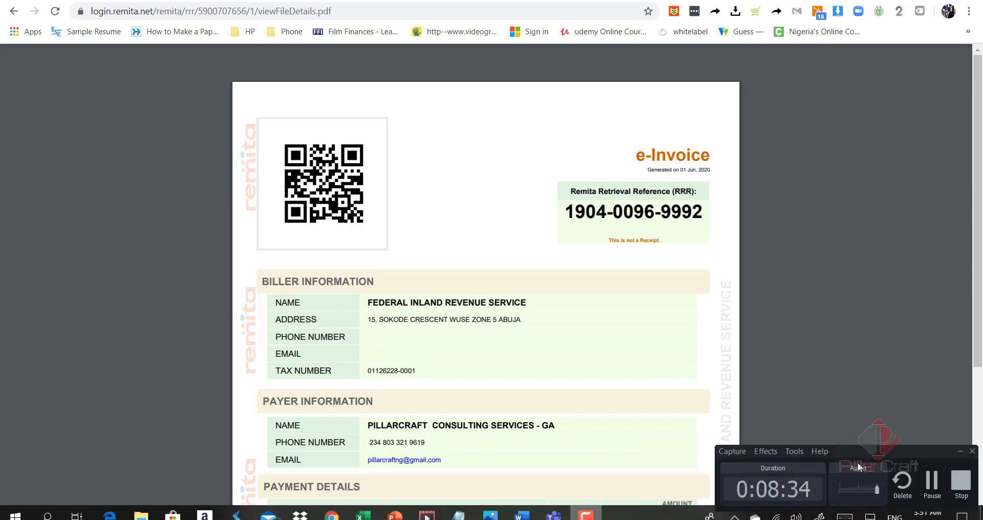